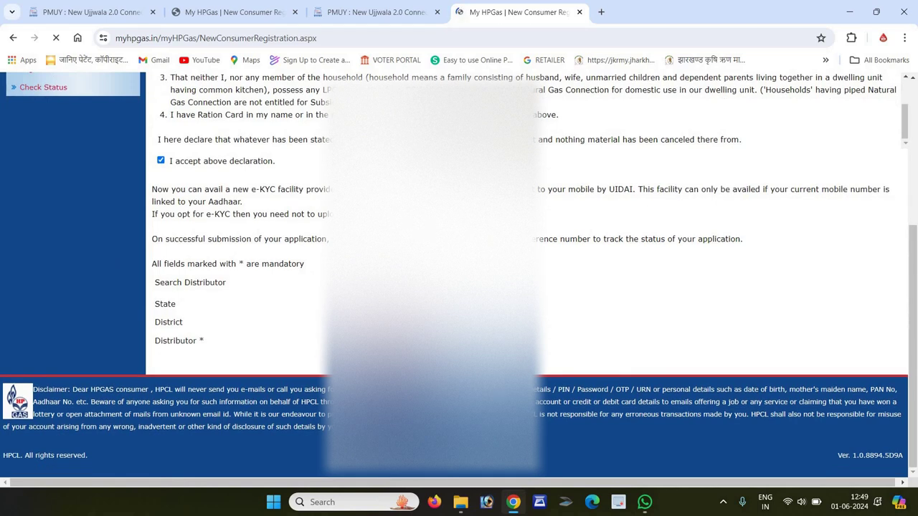
# - Select the distributor for the new connection and look through the Pradhan Mantri Ujjwala Yojna KYC application form from start to end
pyautogui.click(430, 340)
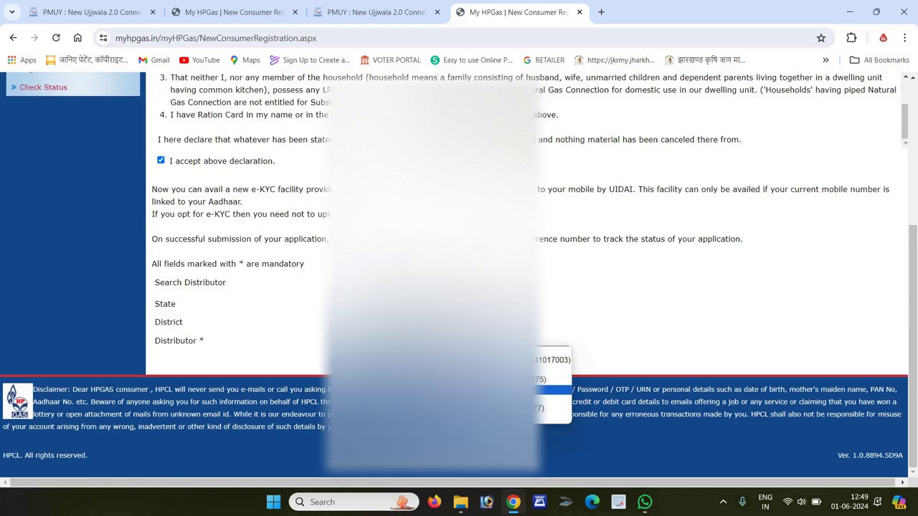
pyautogui.press('Return')
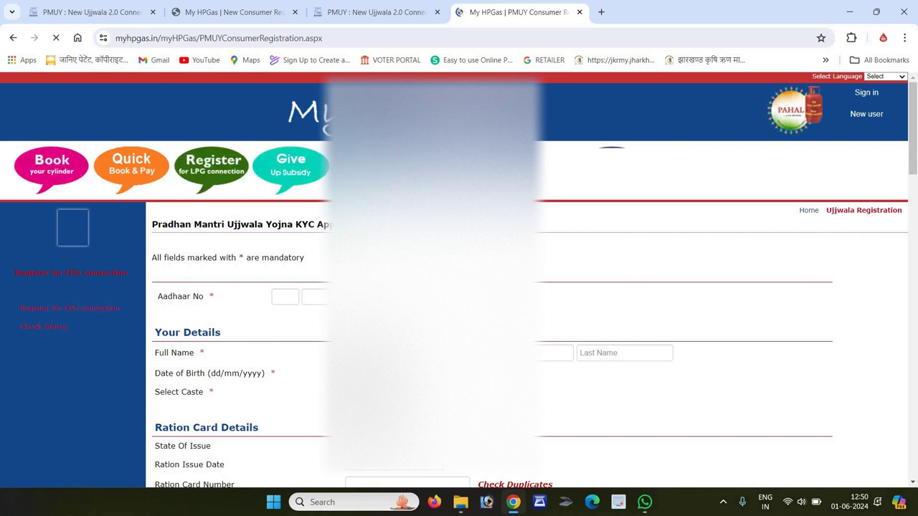
pyautogui.scroll(-3, 530, 281)
pyautogui.scroll(-15, 529, 281)
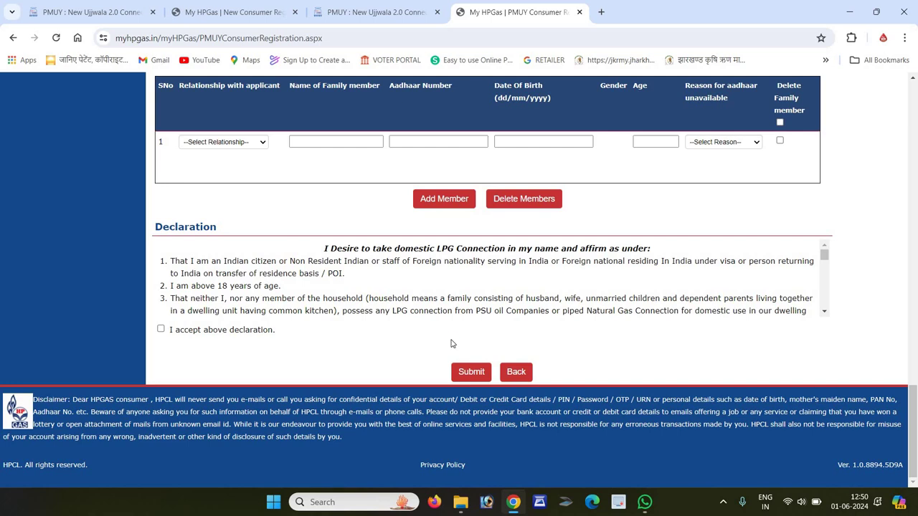
pyautogui.scroll(15, 451, 343)
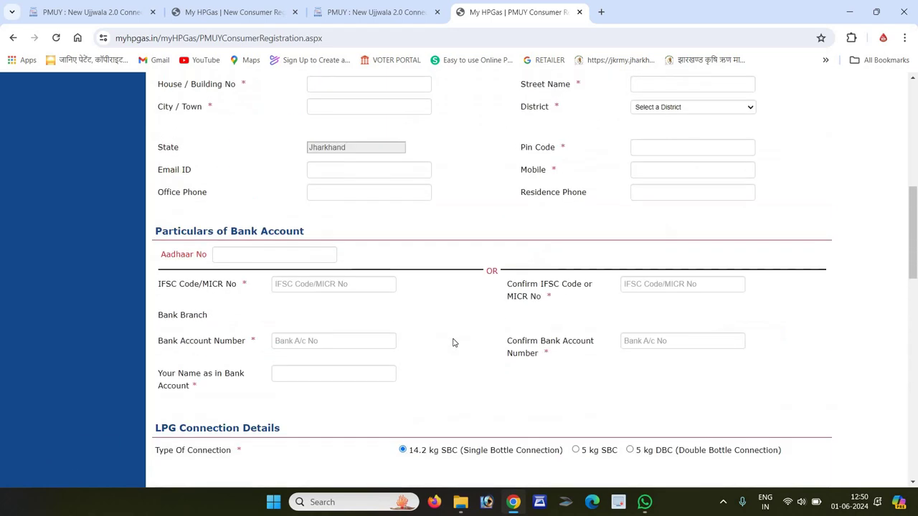
pyautogui.scroll(10, 452, 343)
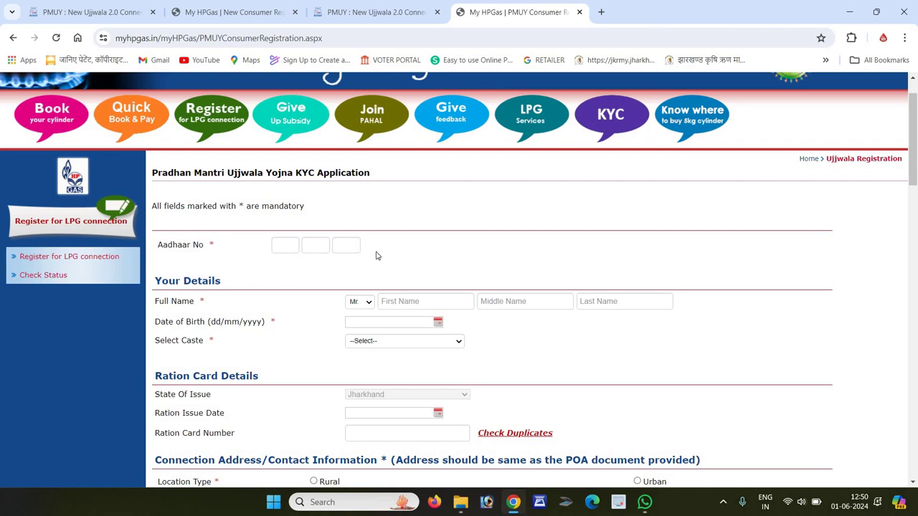
# - Set the title in the applicant's full name to Miss
pyautogui.scroll(-1, 376, 256)
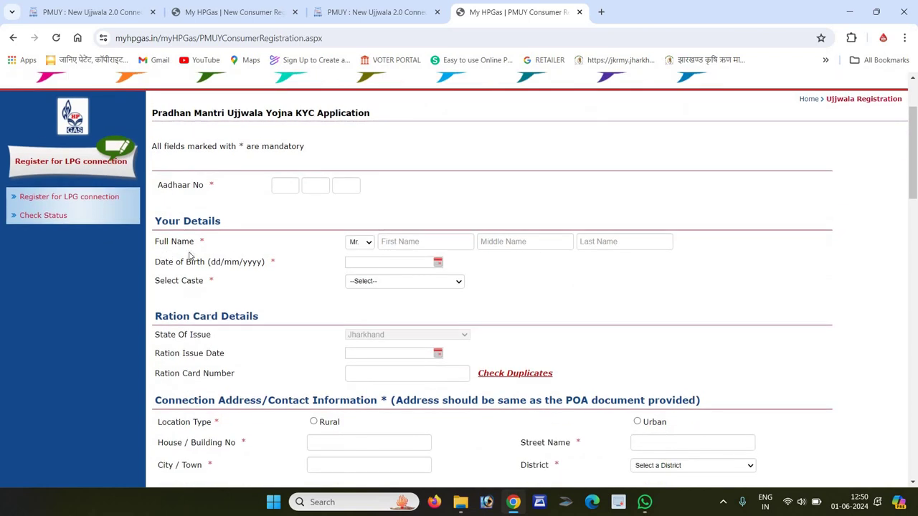
pyautogui.click(369, 246)
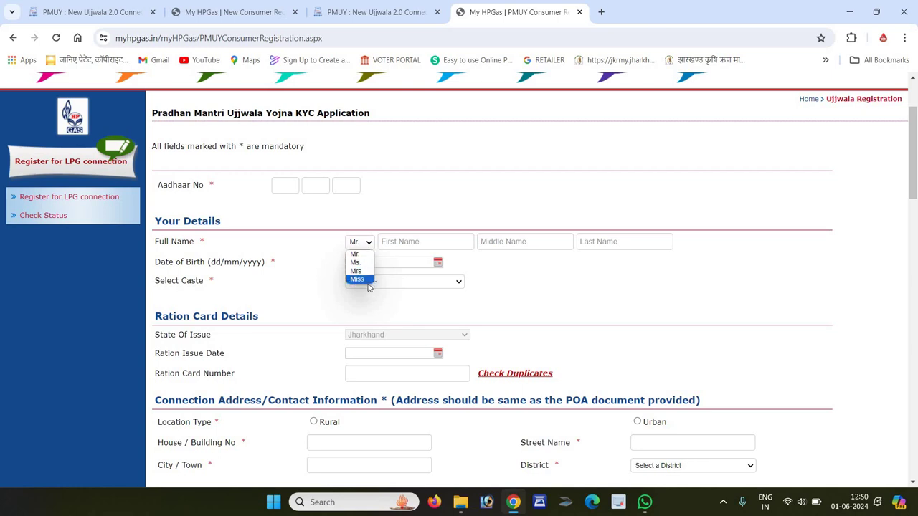
pyautogui.click(366, 279)
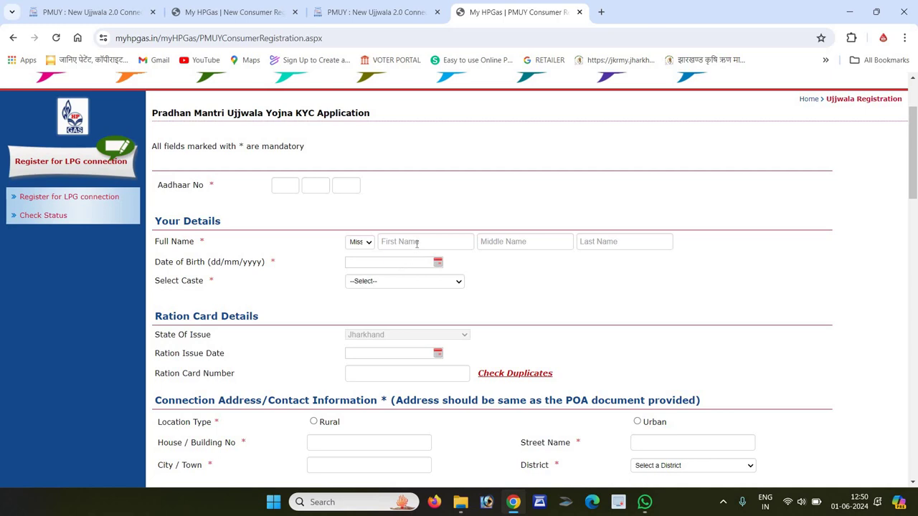
# - Go through the first, middle and last name fields of the applicant's full name, leaving them blank
pyautogui.click(417, 244)
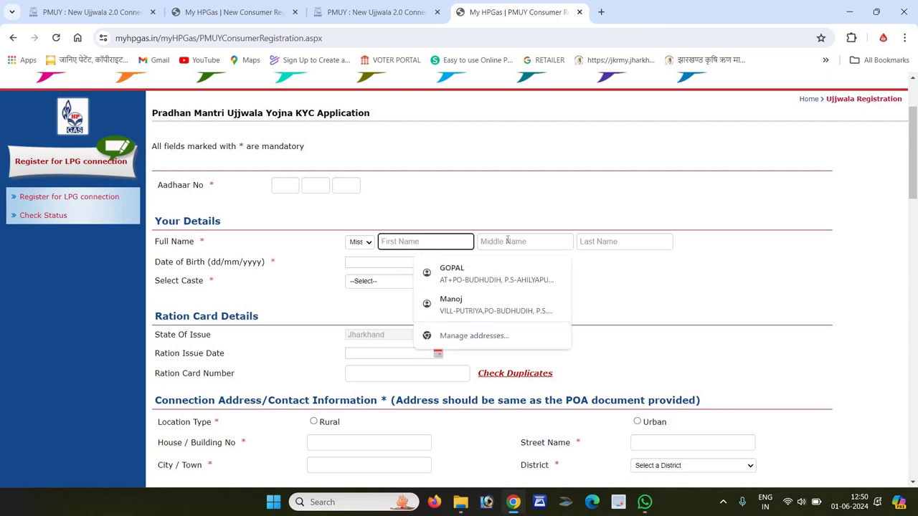
pyautogui.press('Tab')
pyautogui.press('Tab')
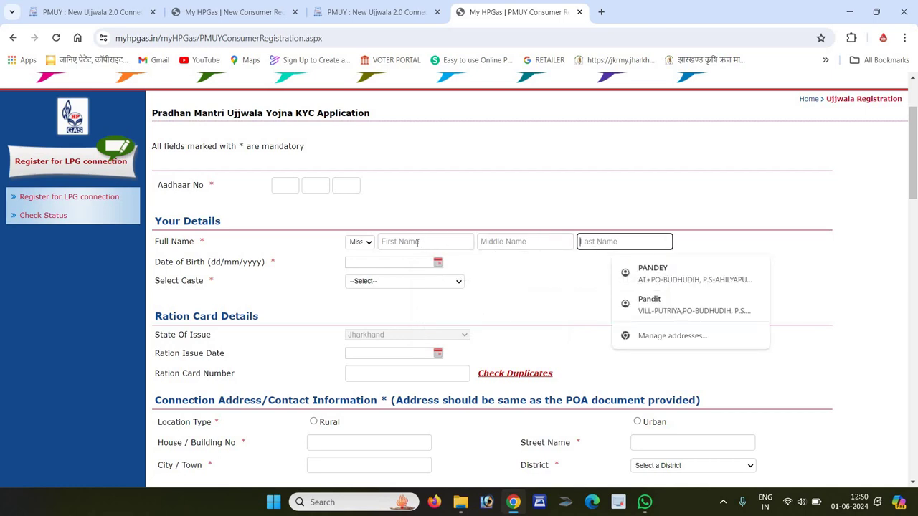
pyautogui.click(417, 242)
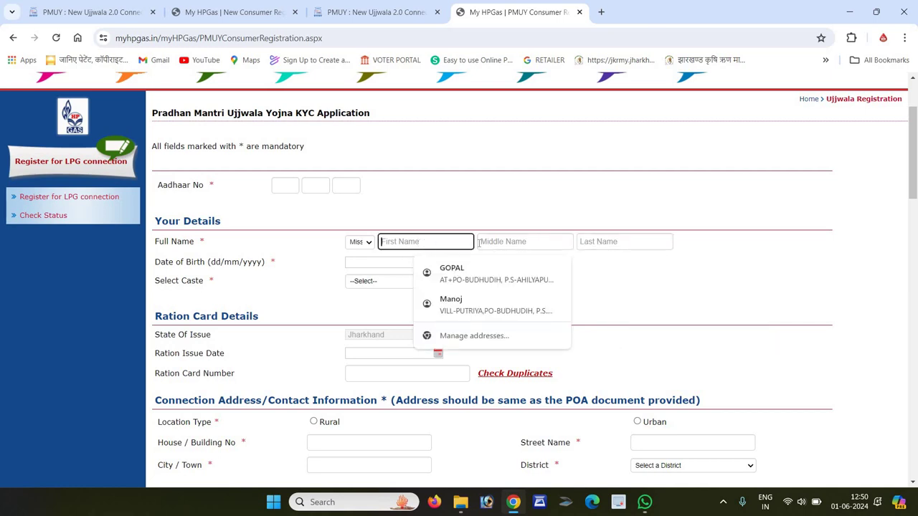
pyautogui.press('Tab')
pyautogui.press('Tab')
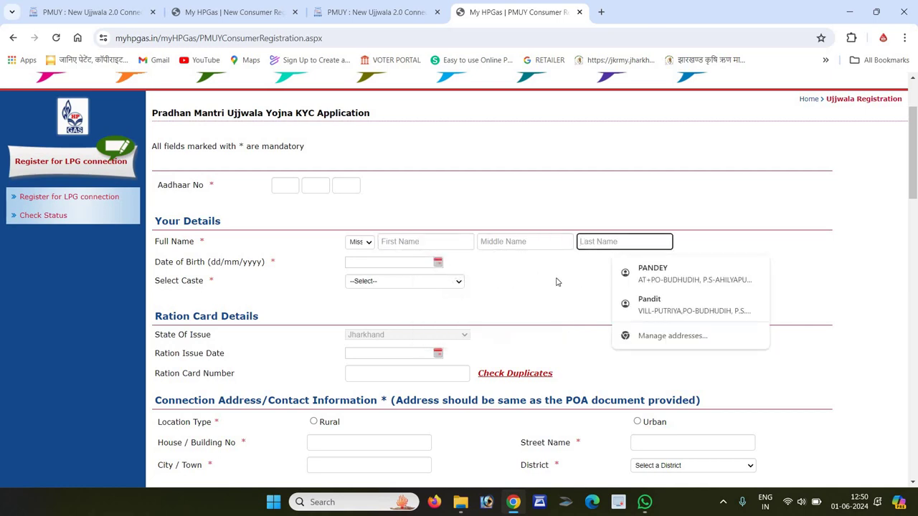
pyautogui.click(586, 273)
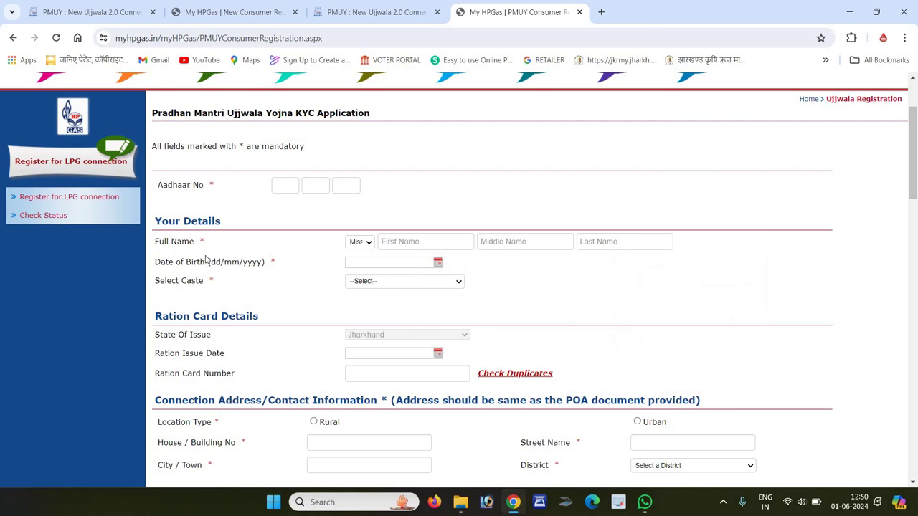
# - Check the date of birth calendar and the available caste options without choosing any
pyautogui.click(438, 263)
pyautogui.click(438, 264)
pyautogui.click(402, 285)
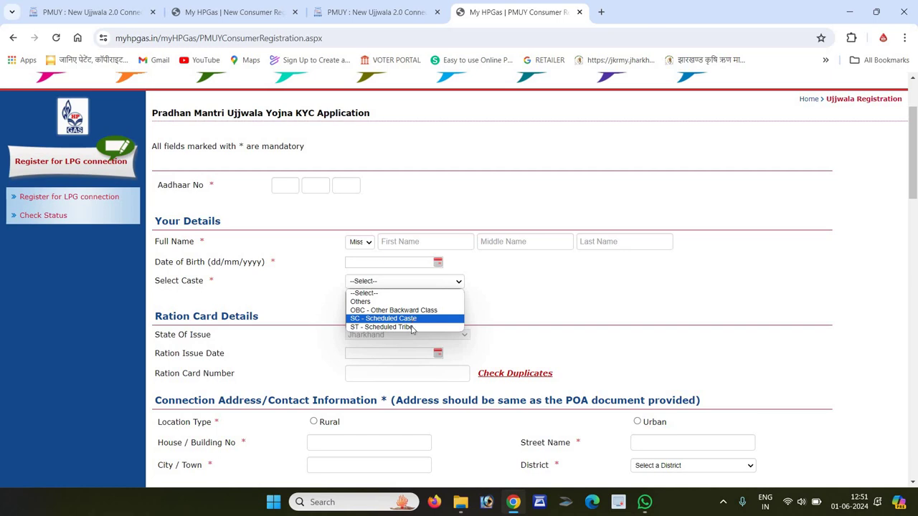
pyautogui.press('Up')
pyautogui.click(473, 307)
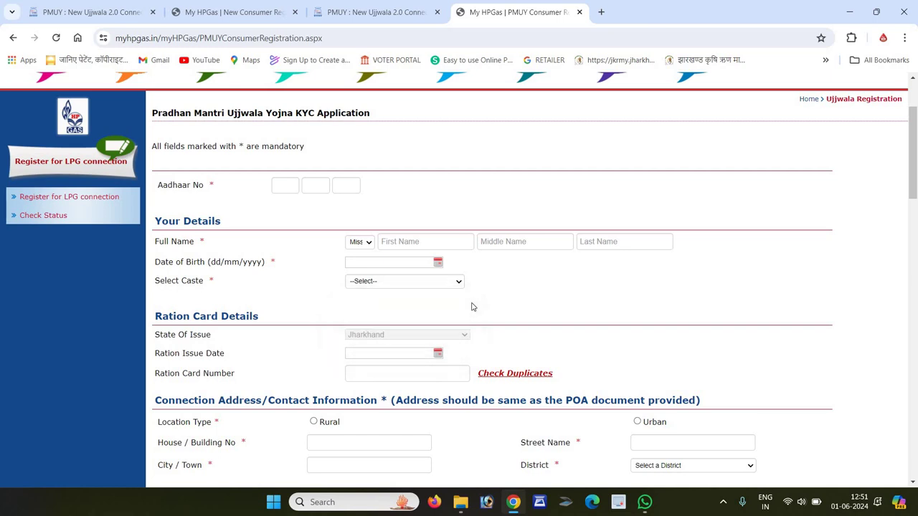
# - Check the Ration Issue Date calendar and the Ration Card Number field in the ration card details, leaving both blank
pyautogui.scroll(-2, 472, 307)
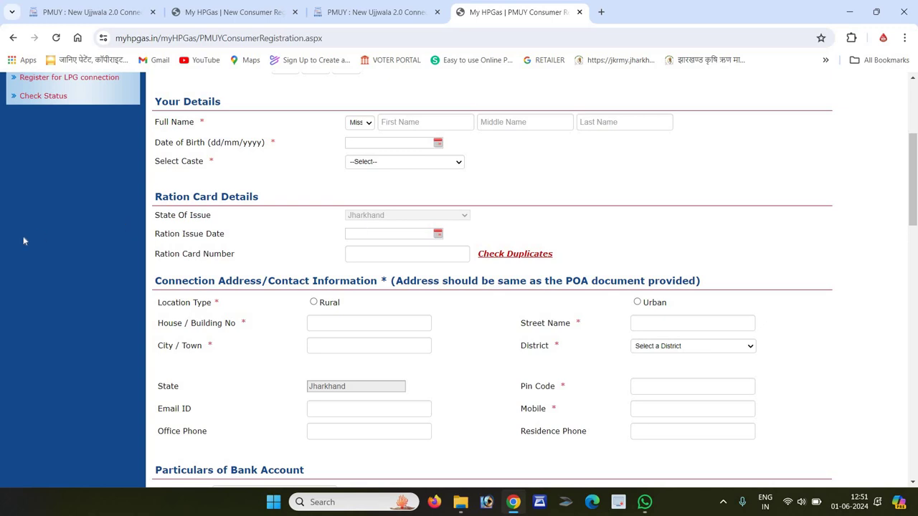
pyautogui.click(438, 234)
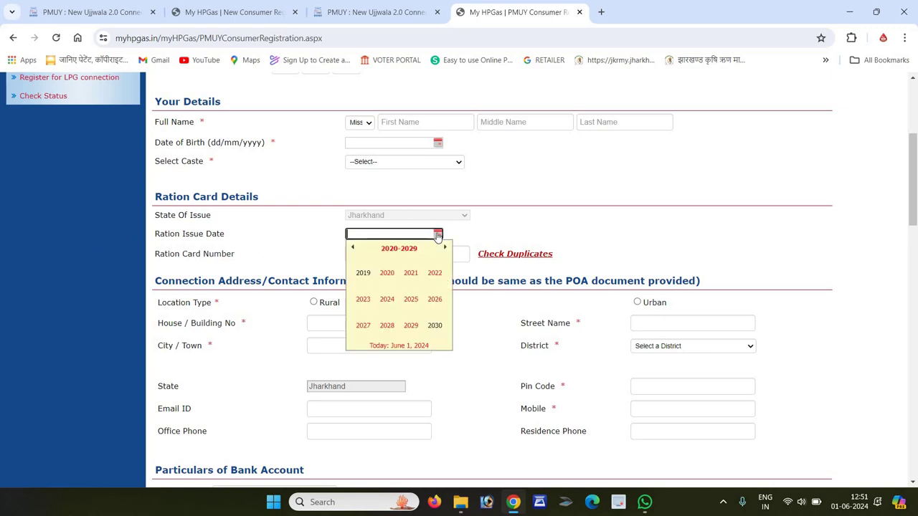
pyautogui.click(488, 238)
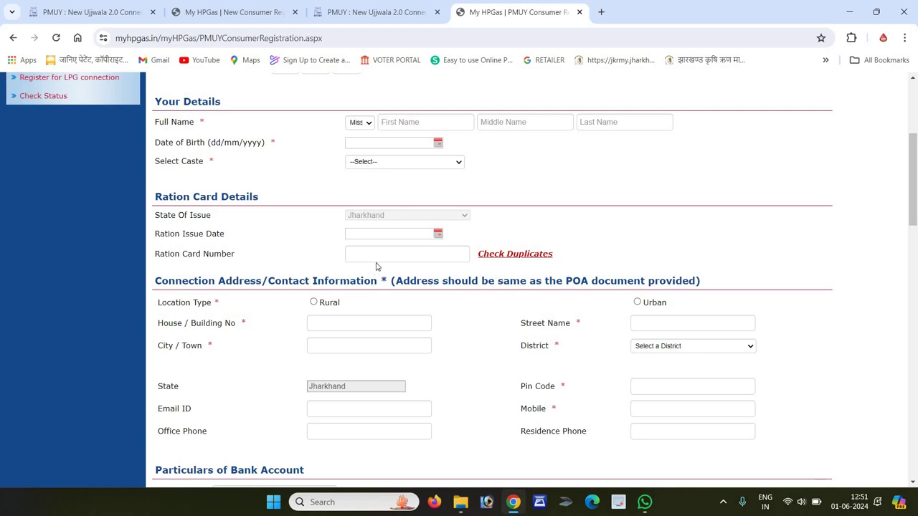
pyautogui.click(417, 254)
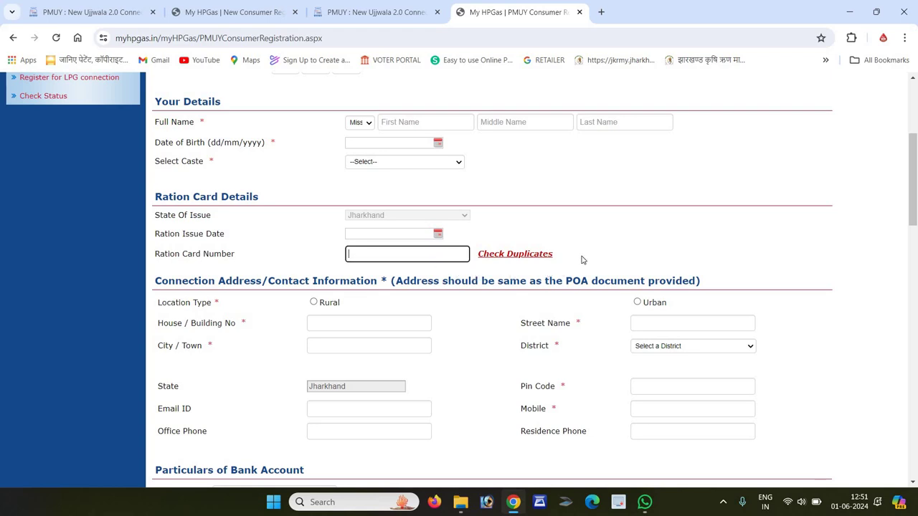
pyautogui.click(451, 298)
# - Set the Location Type of the connection address to Rural
pyautogui.scroll(-1, 451, 297)
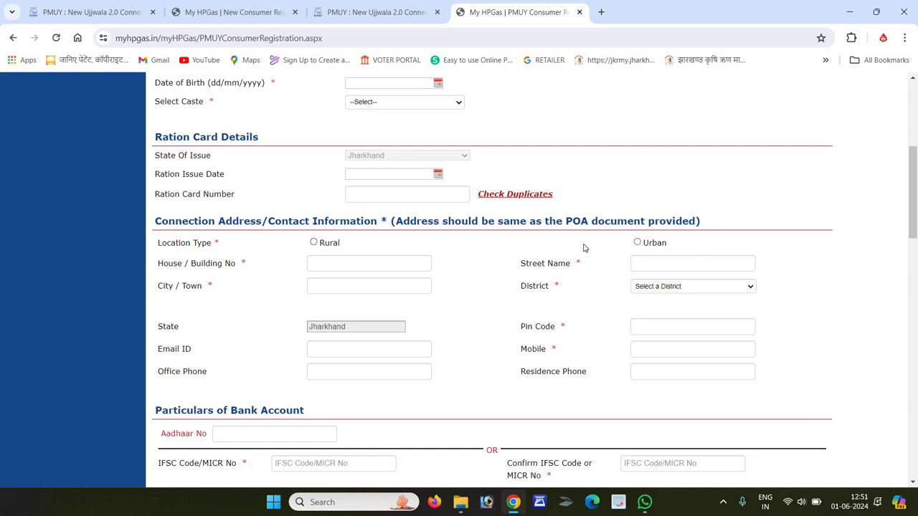
pyautogui.click(314, 243)
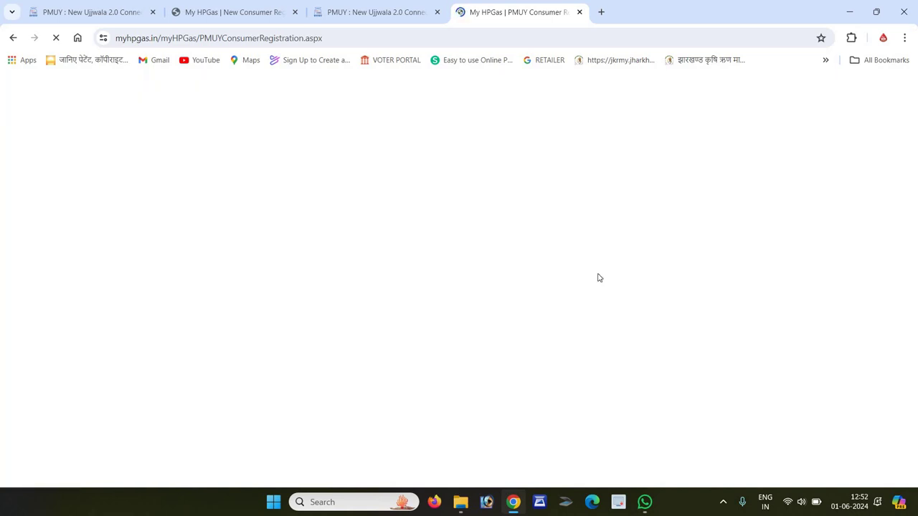
pyautogui.scroll(-3, 492, 343)
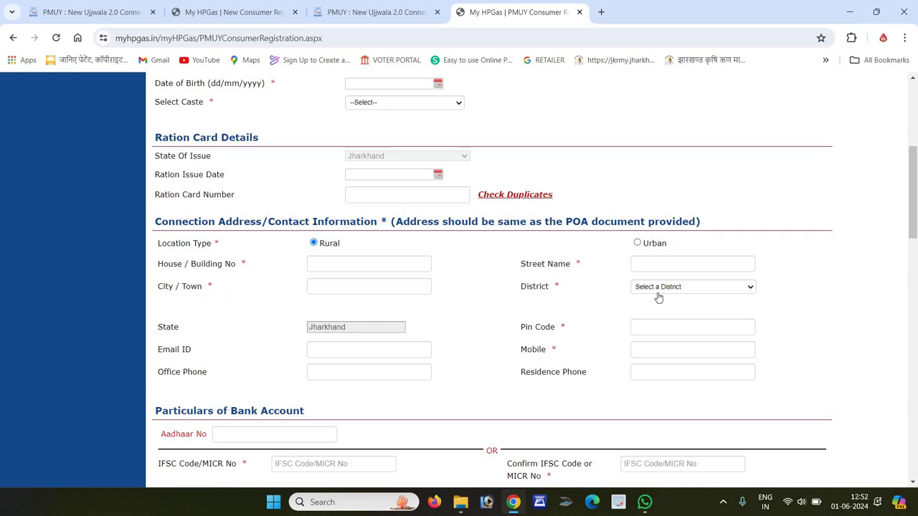
# - Check the list of districts and the Pin Code field in the connection address, leaving both unfilled
pyautogui.click(679, 288)
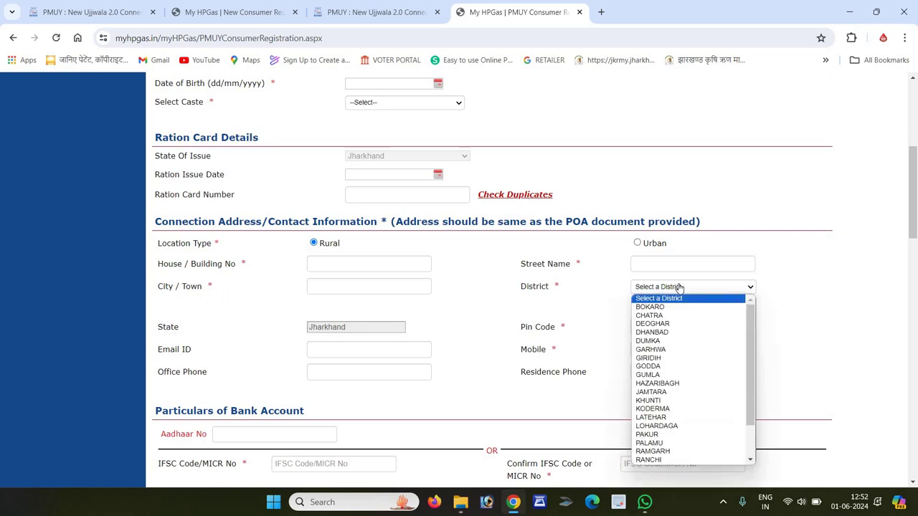
pyautogui.click(598, 305)
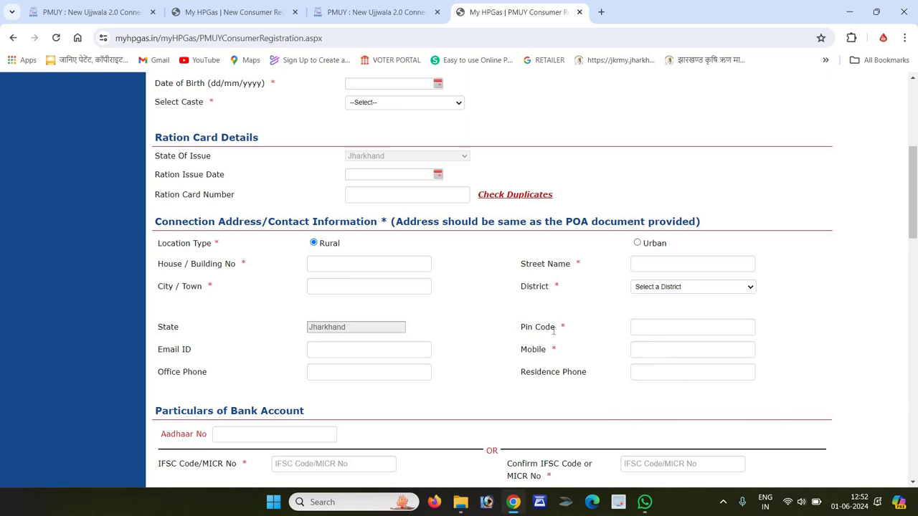
pyautogui.click(658, 328)
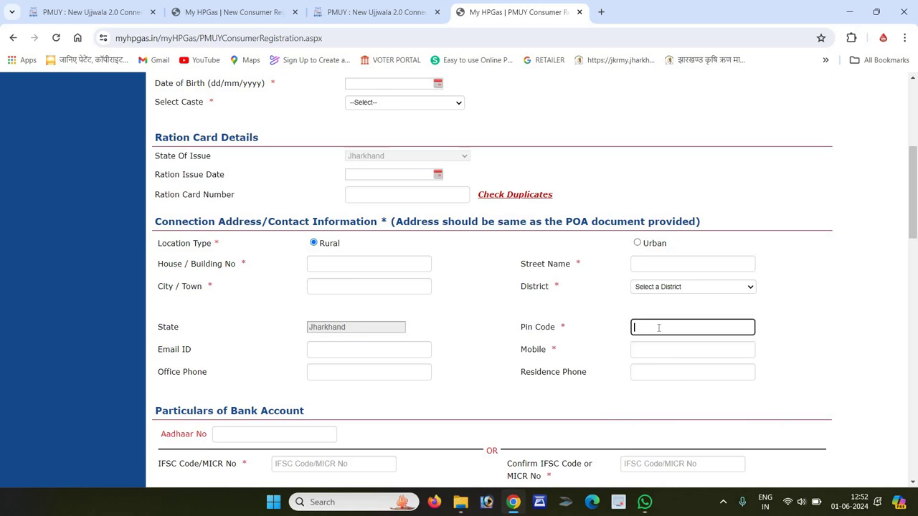
pyautogui.click(505, 349)
# - Review the bank account and LPG connection details, and choose Ration Card as the proof of address
pyautogui.scroll(-3, 446, 380)
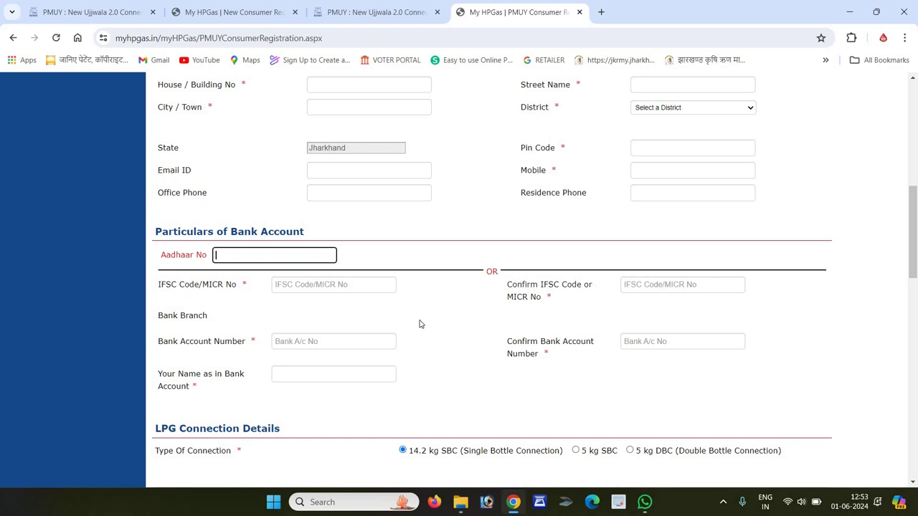
pyautogui.scroll(-2, 423, 381)
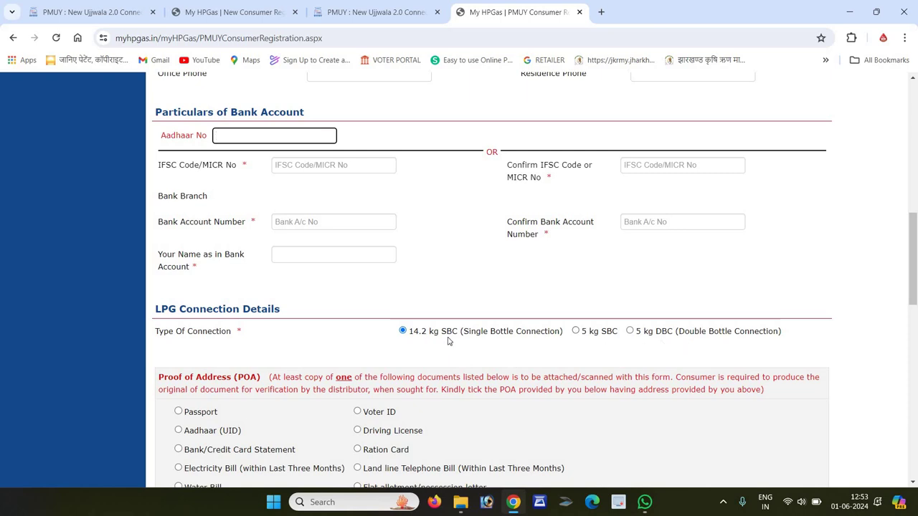
pyautogui.scroll(-2, 367, 325)
pyautogui.scroll(-1, 362, 321)
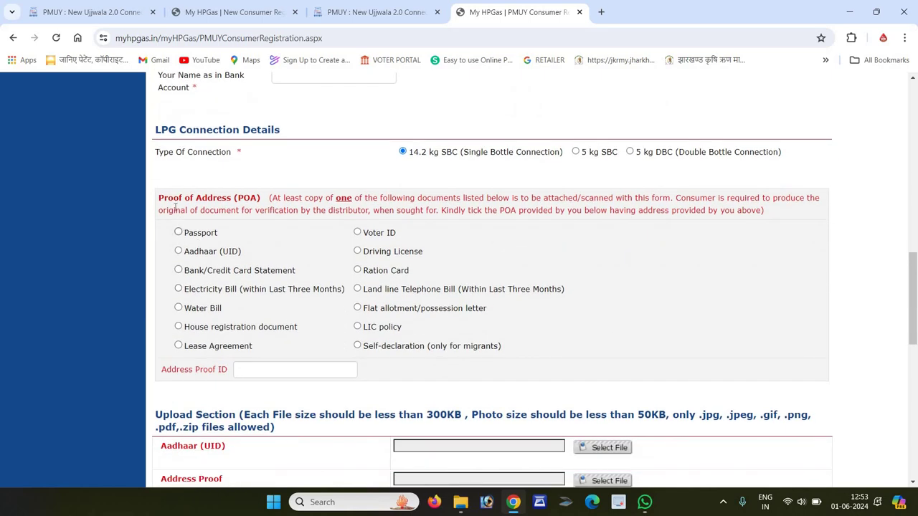
pyautogui.click(357, 271)
# - Check the Address Proof ID field below the proof of address options, leaving it blank
pyautogui.scroll(-1, 412, 294)
pyautogui.scroll(-1, 362, 297)
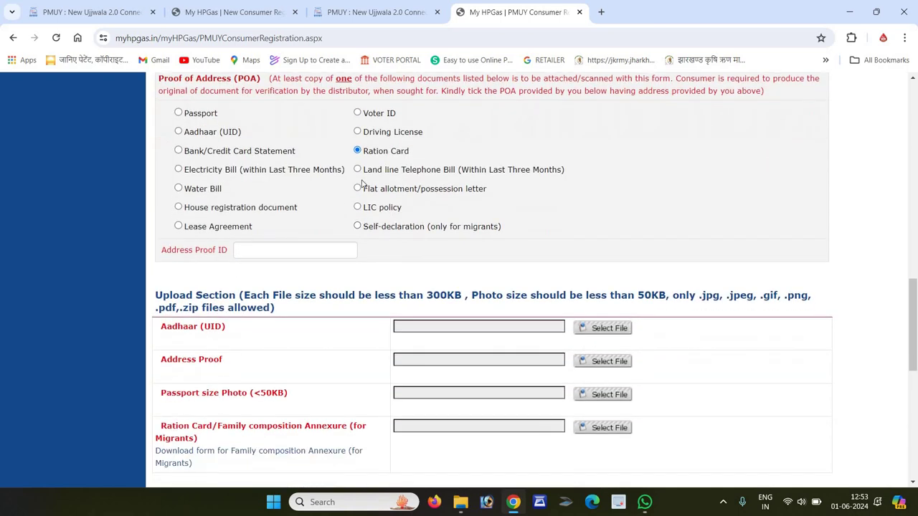
pyautogui.click(264, 255)
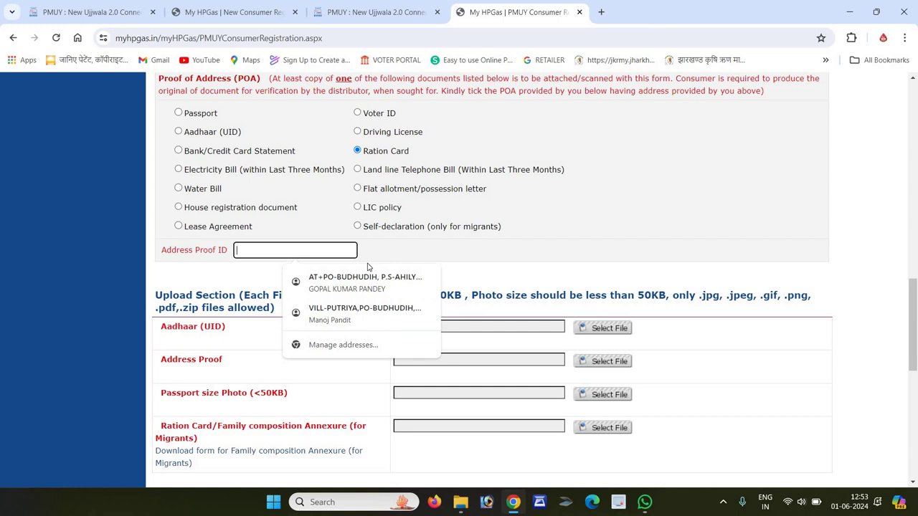
pyautogui.click(419, 259)
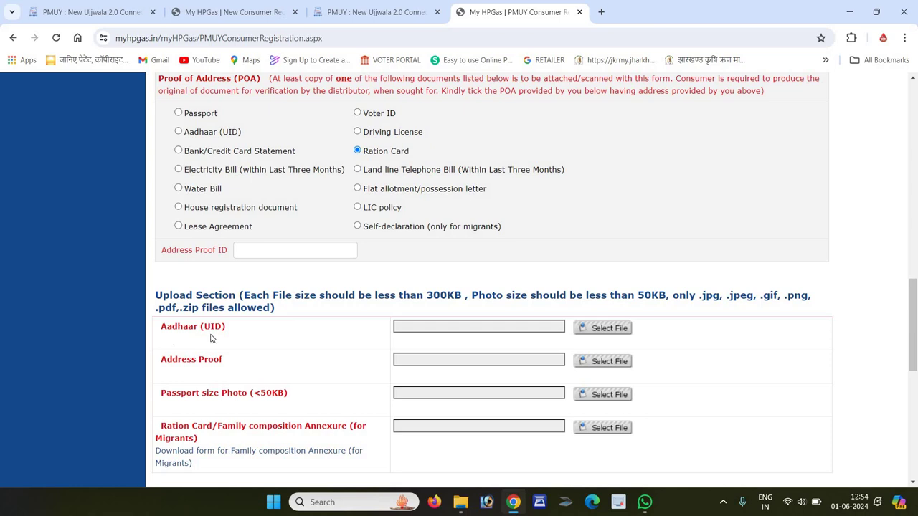
# - Check the file selection for the Aadhaar (UID) and Address Proof uploads, cancelling each without choosing a file
pyautogui.click(607, 330)
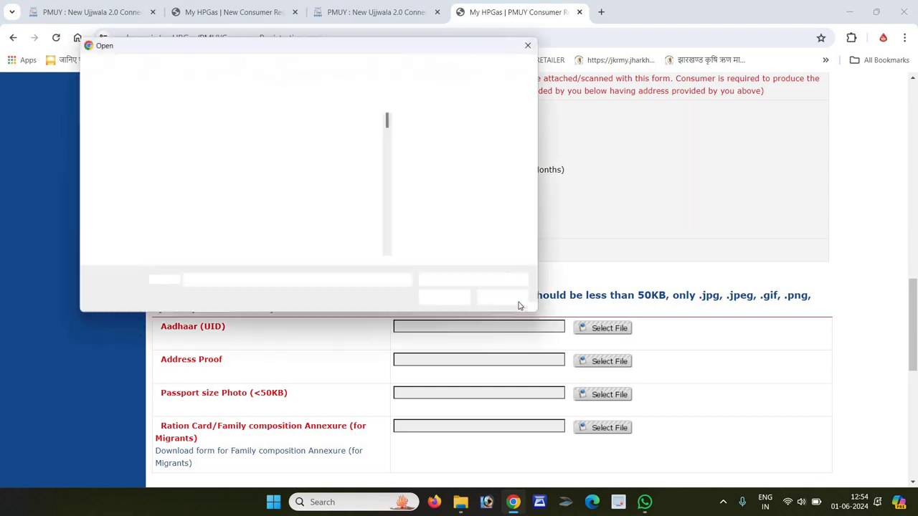
pyautogui.click(508, 301)
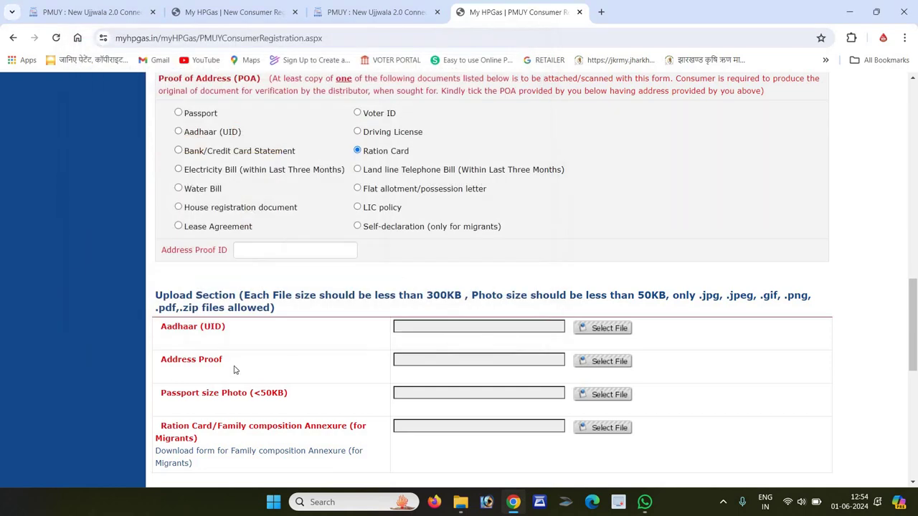
pyautogui.click(603, 361)
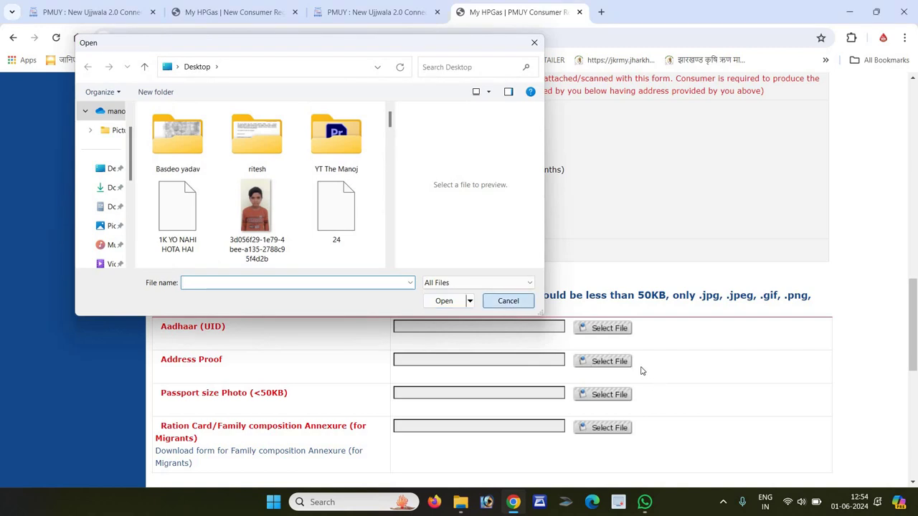
pyautogui.press('Escape')
pyautogui.scroll(-1, 383, 390)
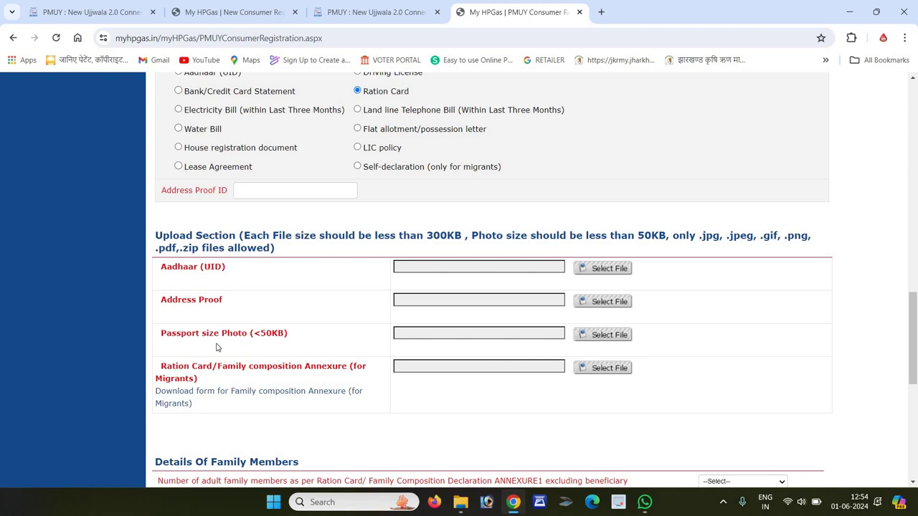
# - Check the file selection for the Passport size Photo and Ration Card/Family composition Annexure uploads, cancelling each without choosing a file
pyautogui.click(606, 335)
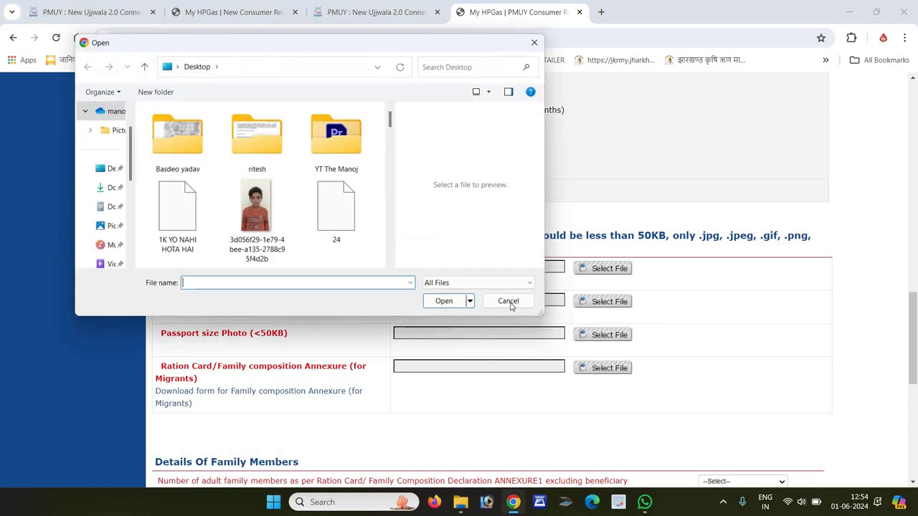
pyautogui.click(509, 303)
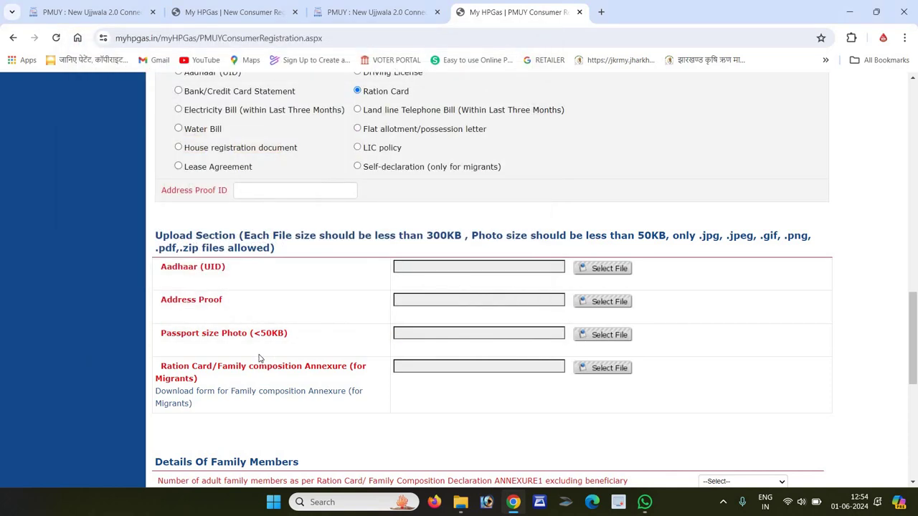
pyautogui.scroll(-1, 184, 334)
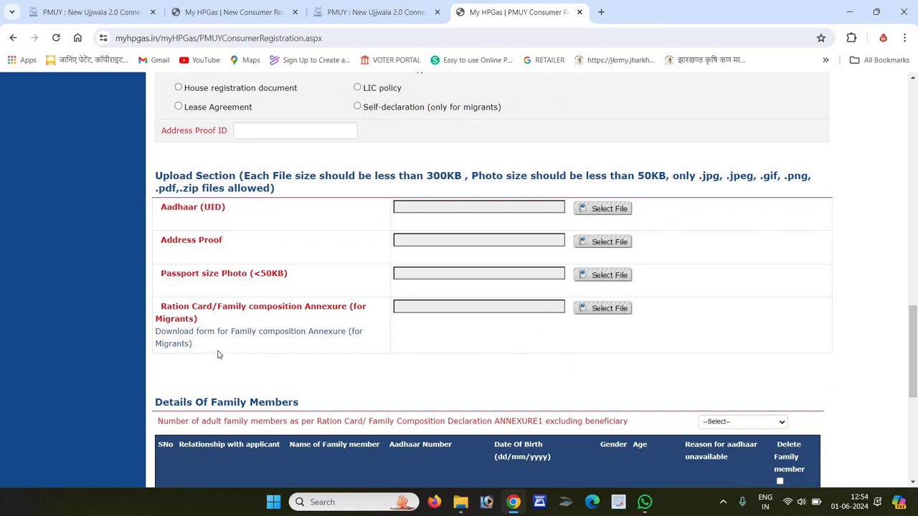
pyautogui.click(611, 308)
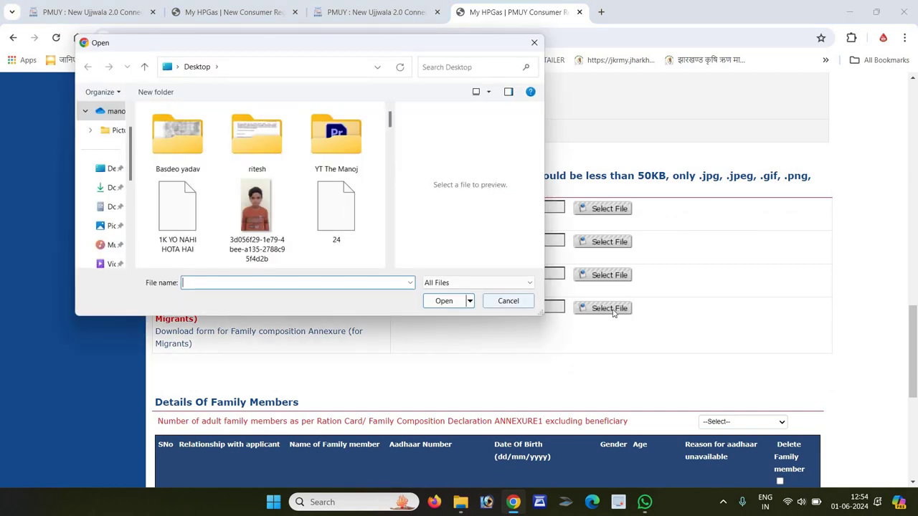
pyautogui.click(508, 301)
pyautogui.click(611, 308)
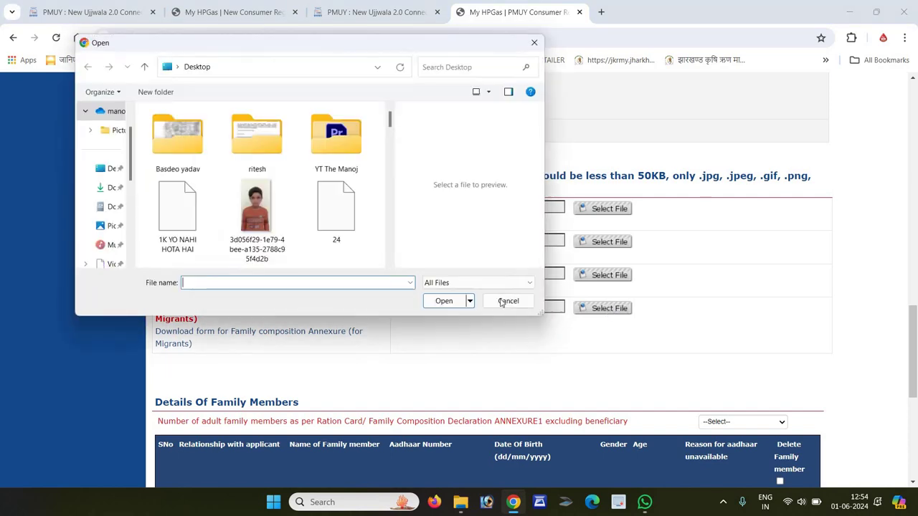
pyautogui.click(508, 301)
# - Set the number of adult family members excluding the beneficiary to 6 in the Details Of Family Members section
pyautogui.scroll(-1, 543, 348)
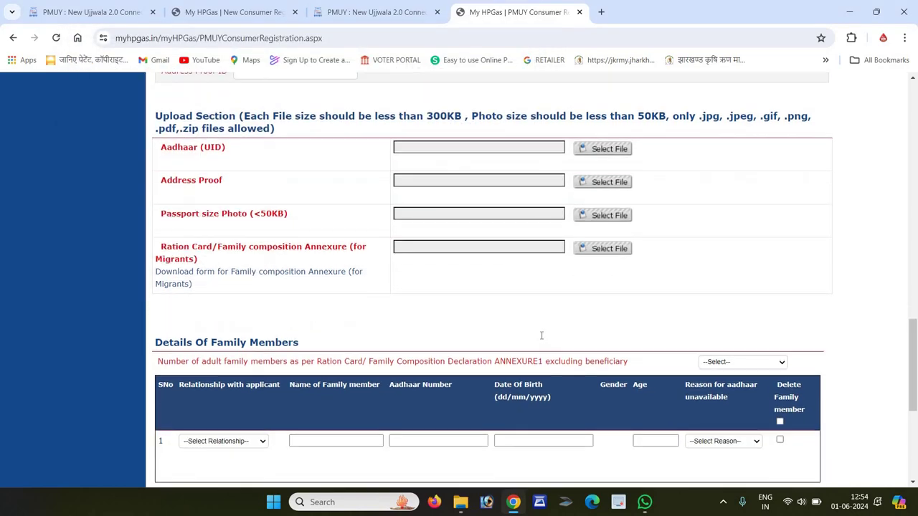
pyautogui.scroll(-1, 542, 336)
pyautogui.scroll(-1, 644, 369)
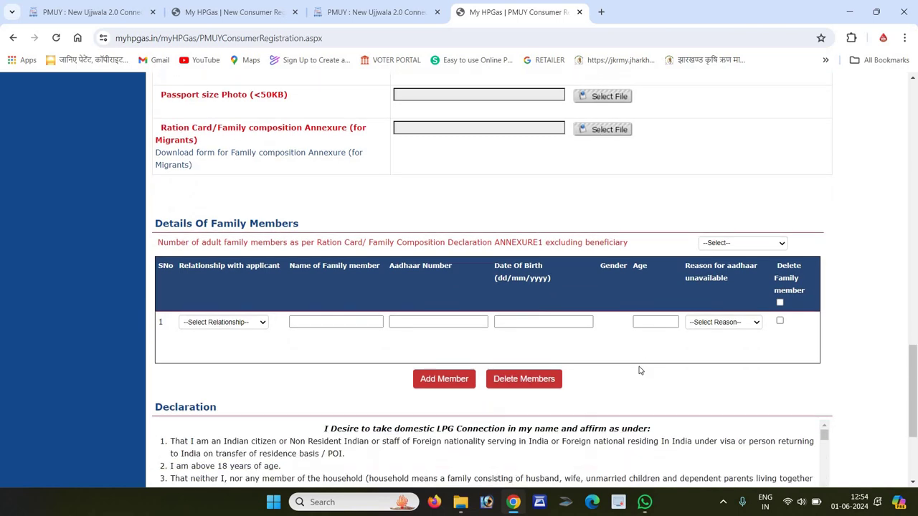
pyautogui.click(732, 244)
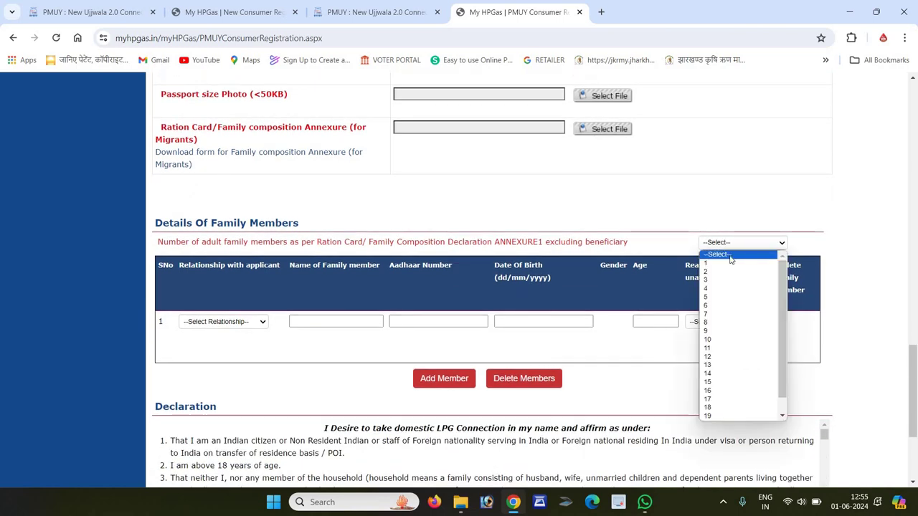
pyautogui.click(707, 305)
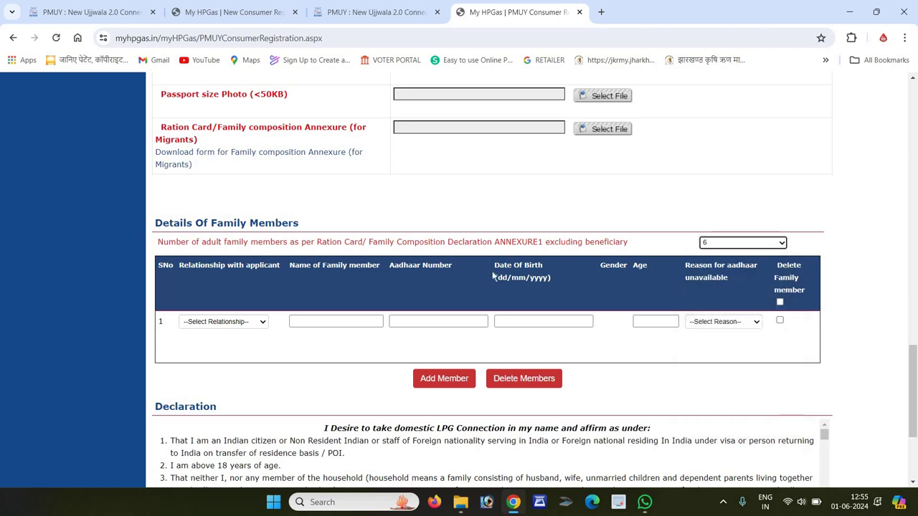
# - Check the Relationship with applicant options for the first family member, leaving the relationship unselected
pyautogui.click(251, 324)
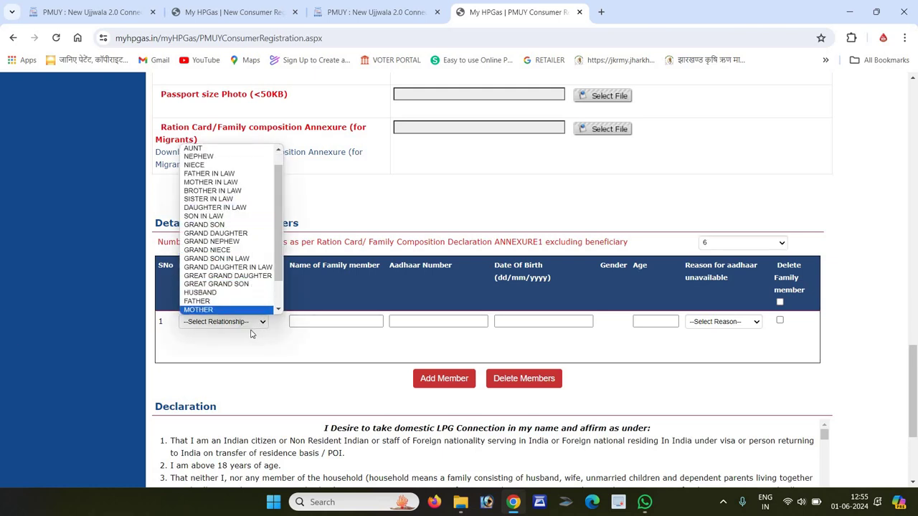
pyautogui.click(242, 333)
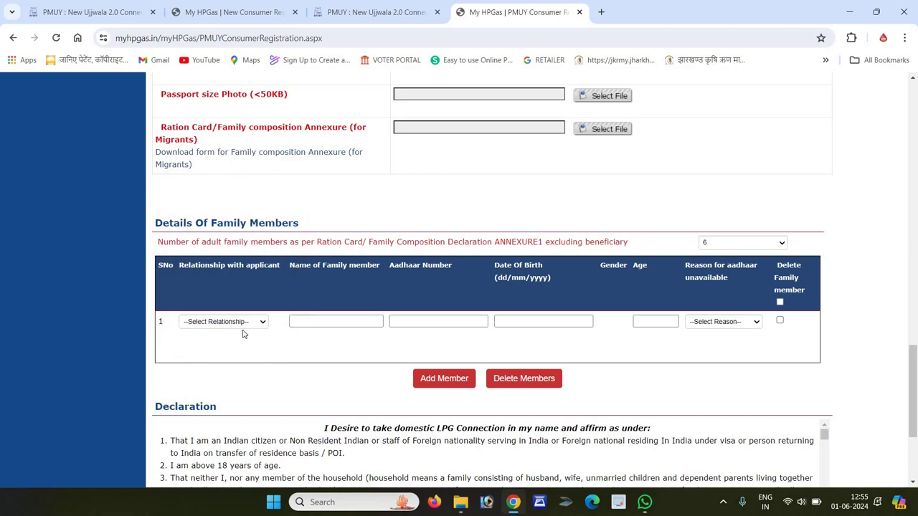
pyautogui.click(239, 325)
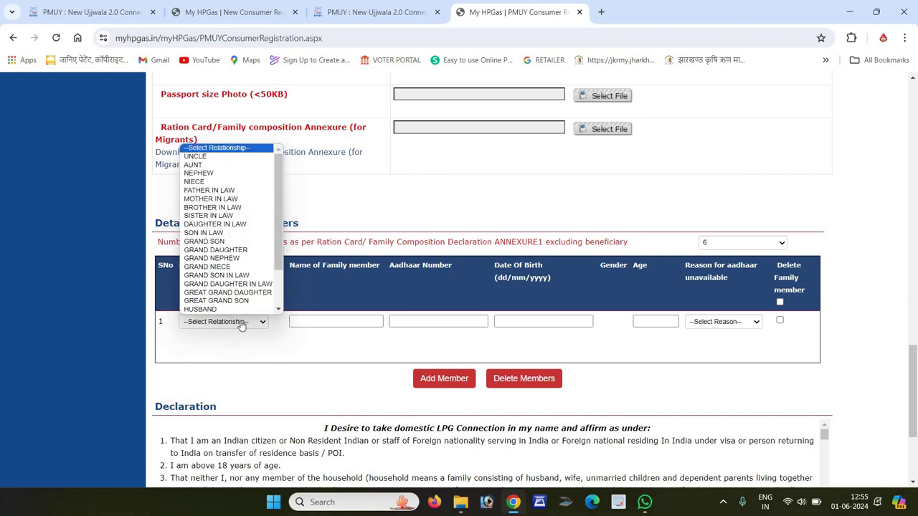
pyautogui.click(302, 345)
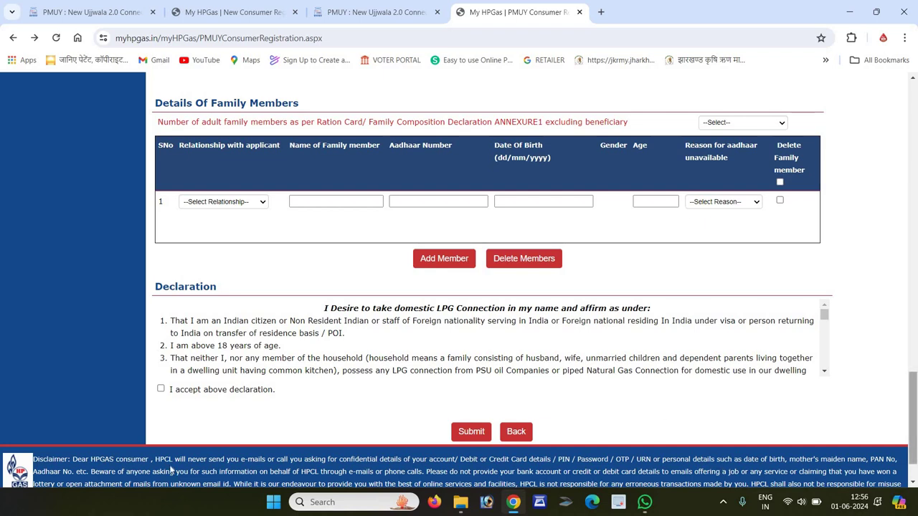
# - Return to the open PMUY website, close the Online Application window and go to the site's home page
pyautogui.click(374, 12)
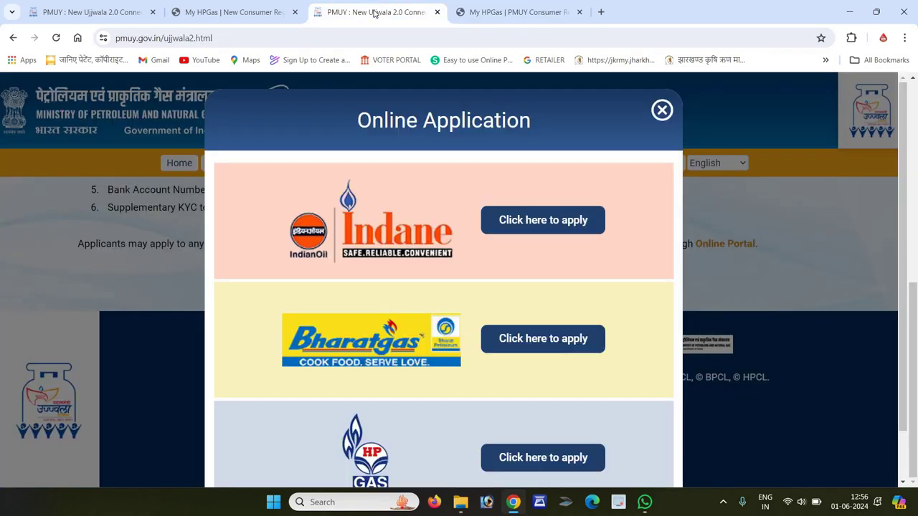
pyautogui.click(662, 110)
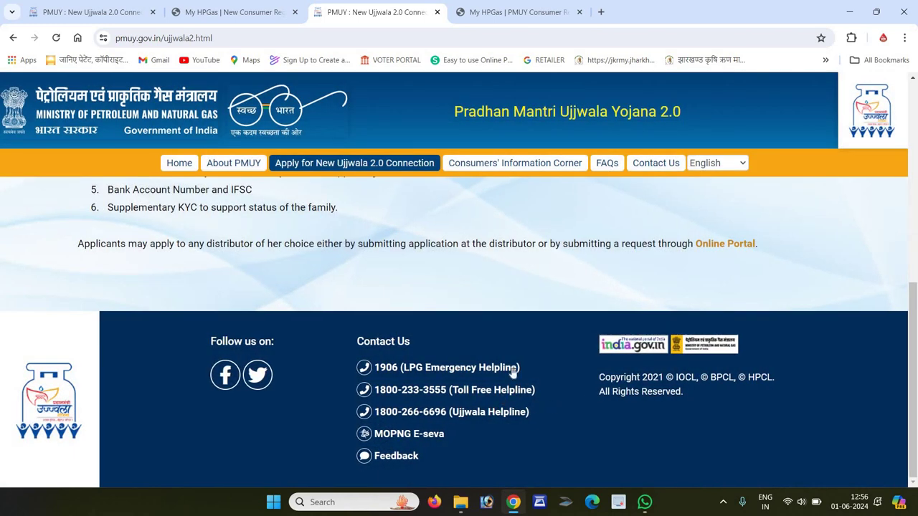
pyautogui.scroll(6, 513, 371)
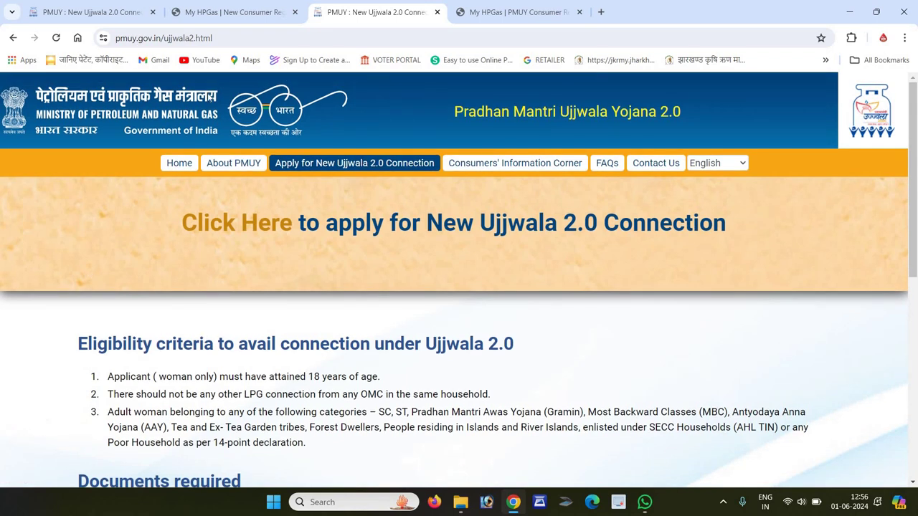
pyautogui.click(179, 163)
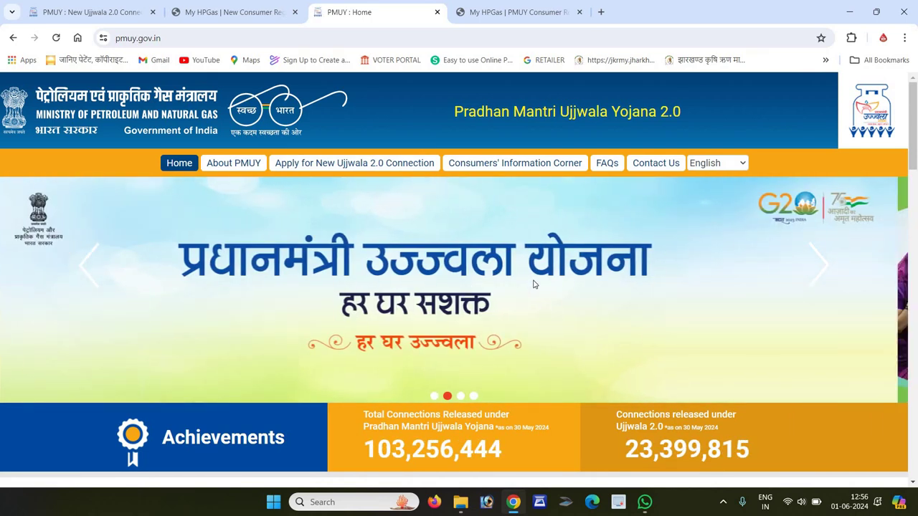
# - Find the Forms entry on the PMUY home page and open the Hindi KYC form from the offline documents
pyautogui.scroll(-5, 533, 284)
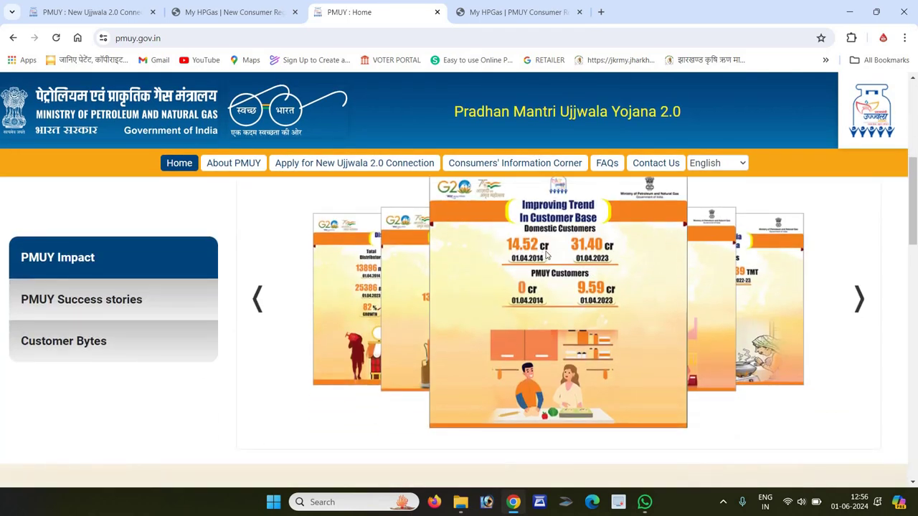
pyautogui.scroll(-5, 609, 301)
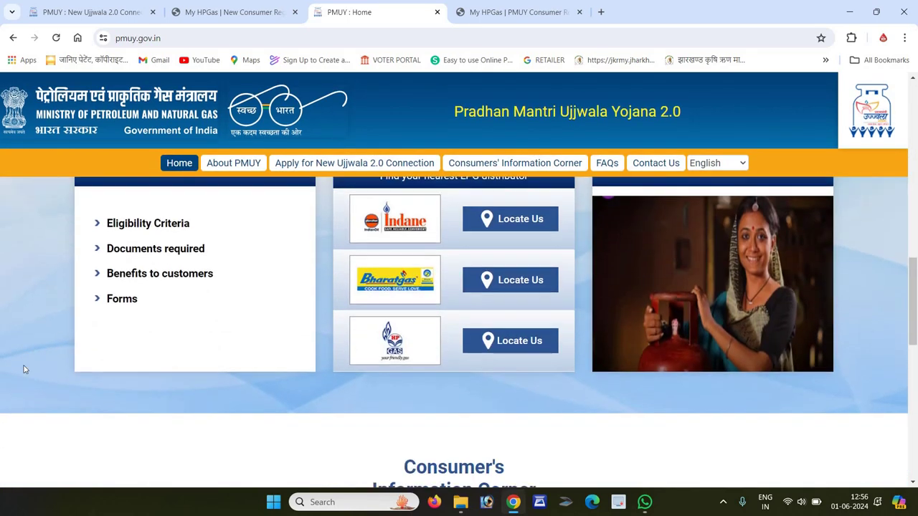
pyautogui.click(122, 300)
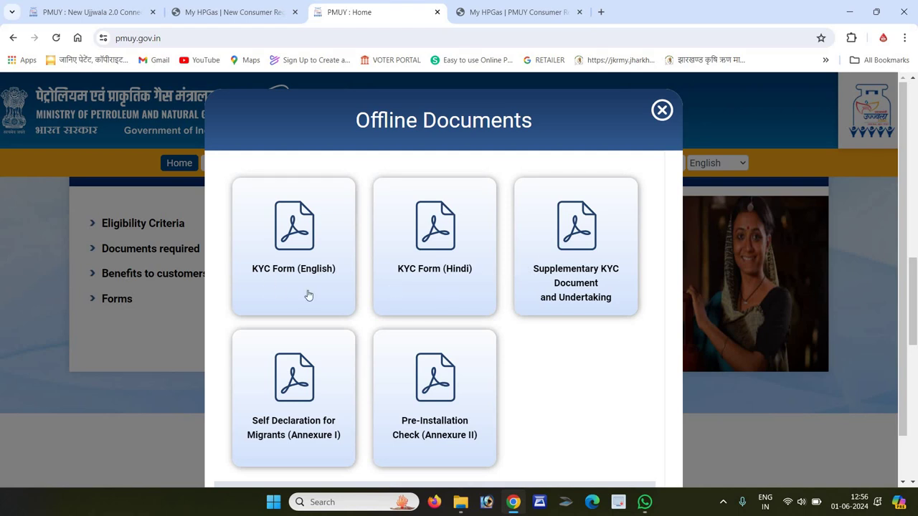
pyautogui.click(456, 270)
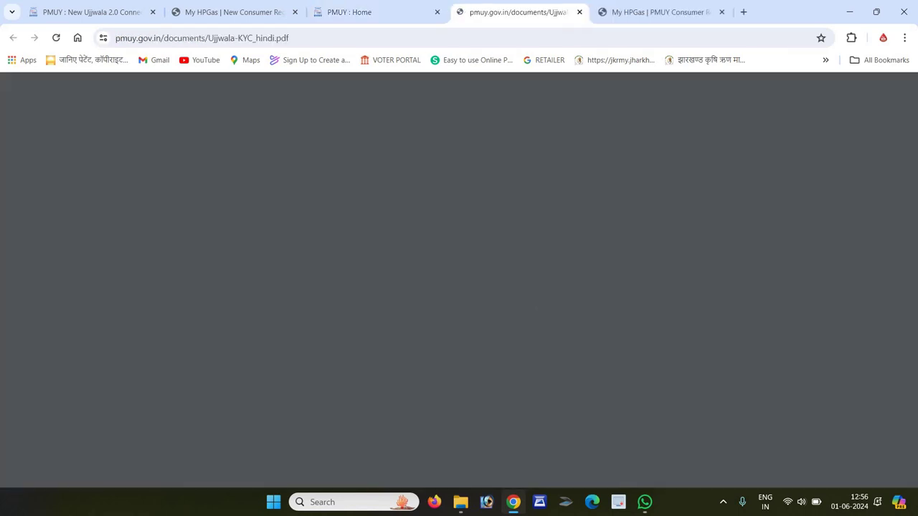
# - Read through both pages of the Hindi KYC form and close the Offline Documents window on the PMUY home page
pyautogui.scroll(-10, 576, 237)
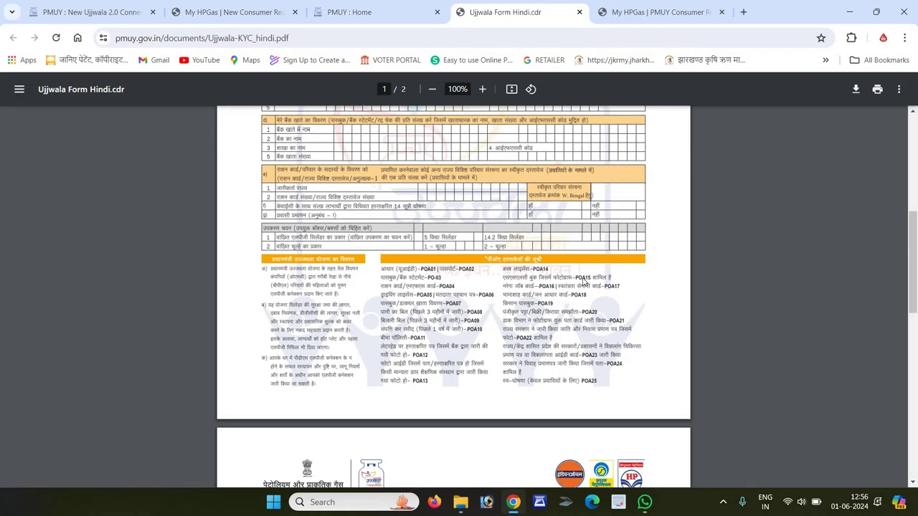
pyautogui.scroll(10, 539, 244)
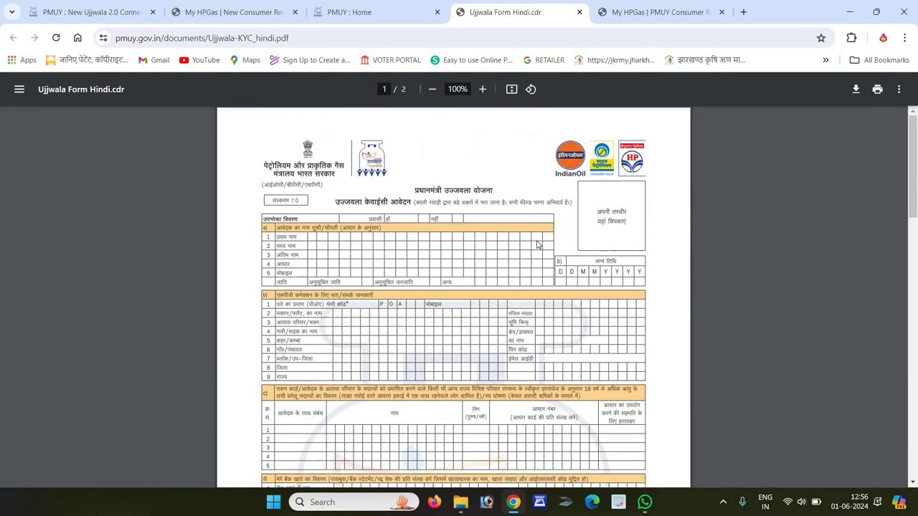
pyautogui.scroll(-3, 538, 245)
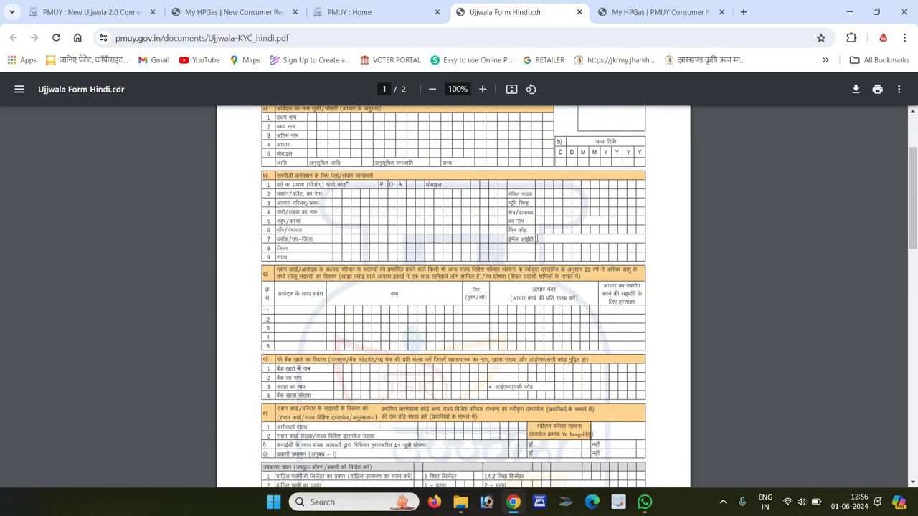
pyautogui.scroll(-8, 537, 240)
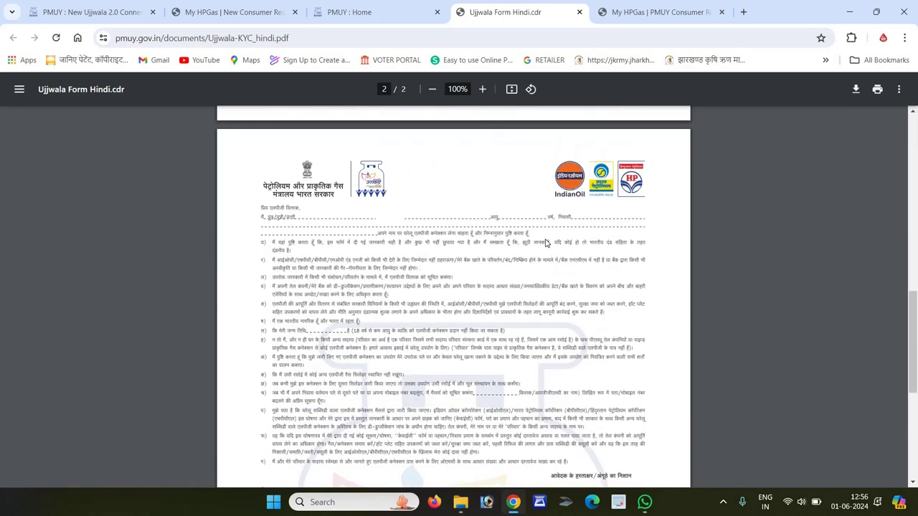
pyautogui.scroll(-8, 546, 244)
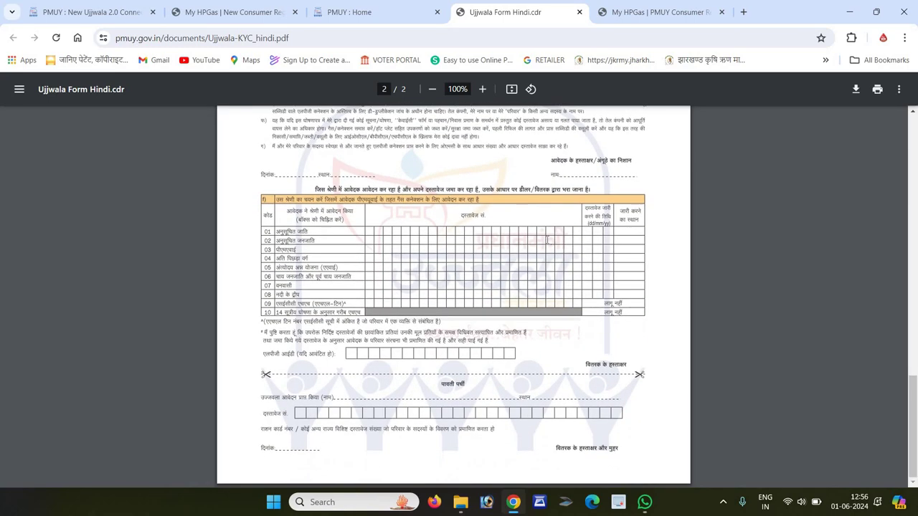
pyautogui.scroll(15, 547, 240)
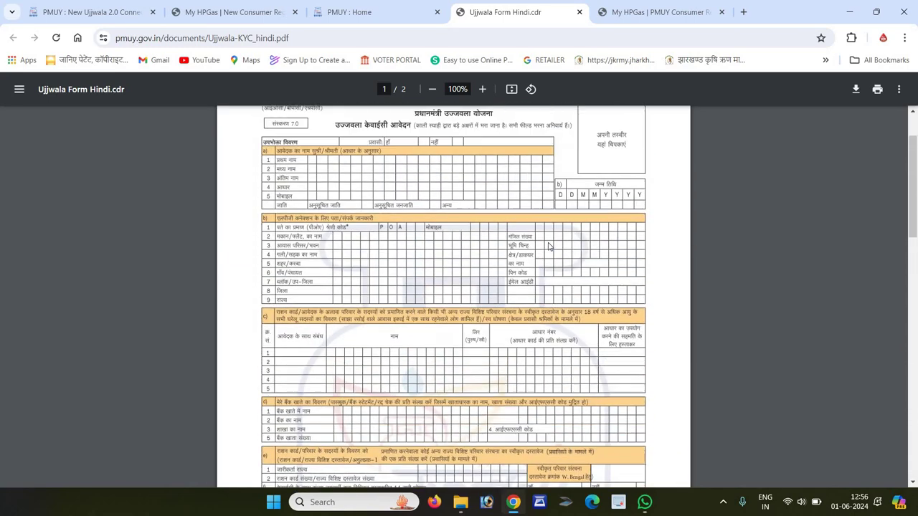
pyautogui.scroll(2, 548, 246)
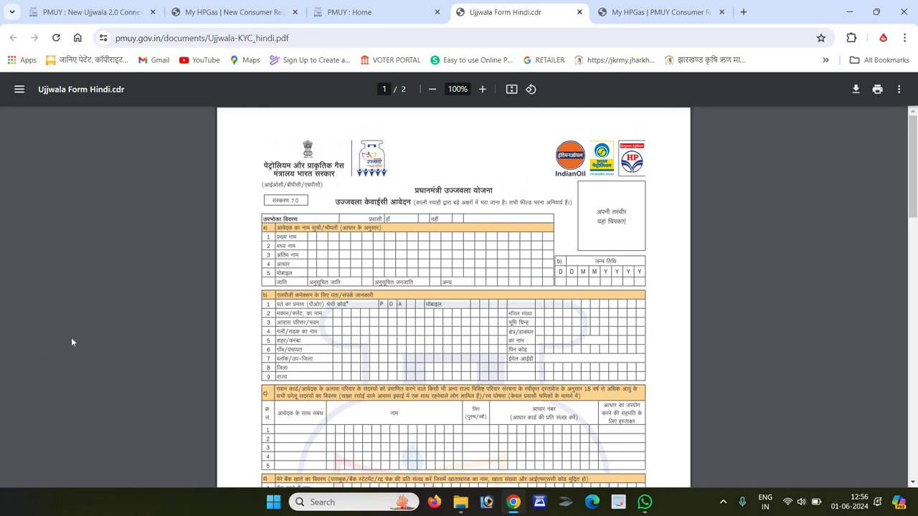
pyautogui.click(358, 6)
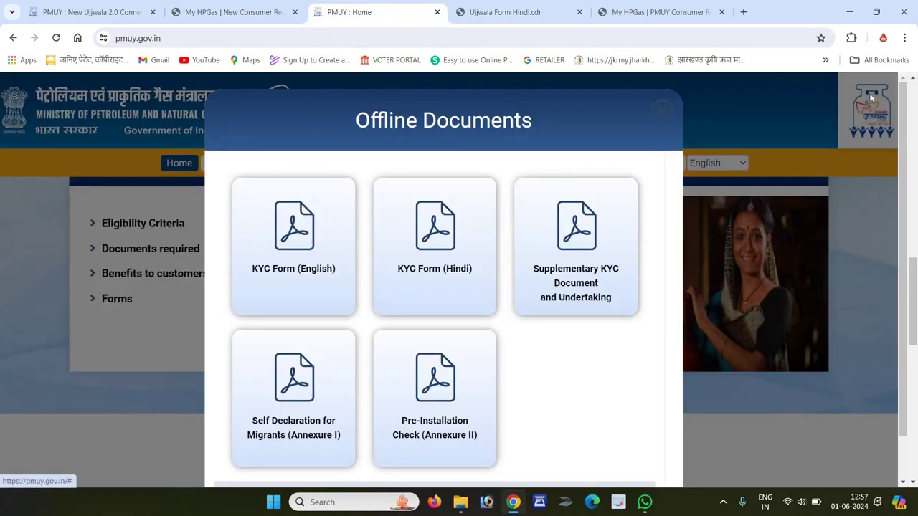
pyautogui.click(660, 110)
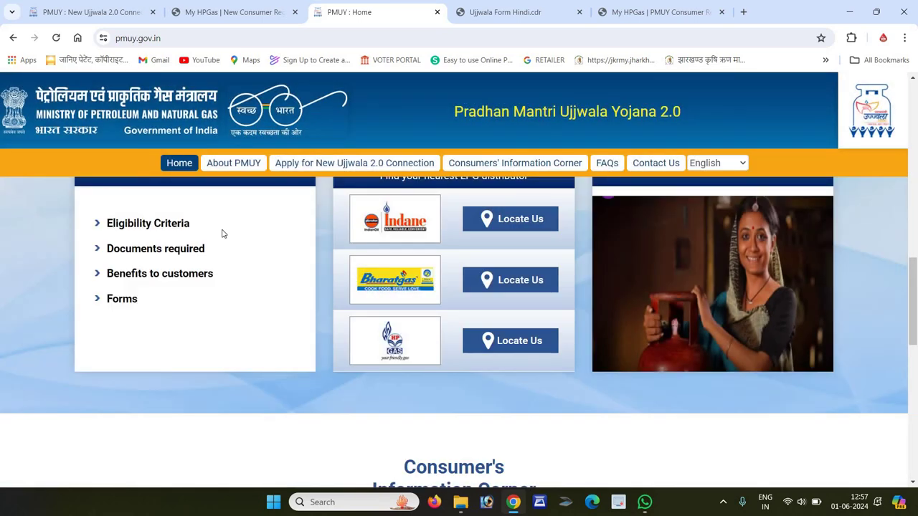